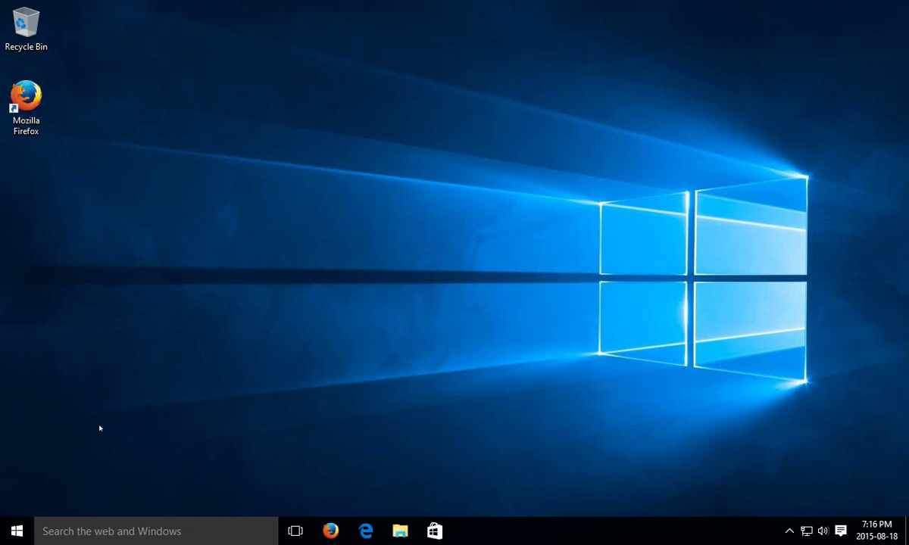
View the Windows Defender protection options in the Update & security settings, then close Settings.
click(22, 533)
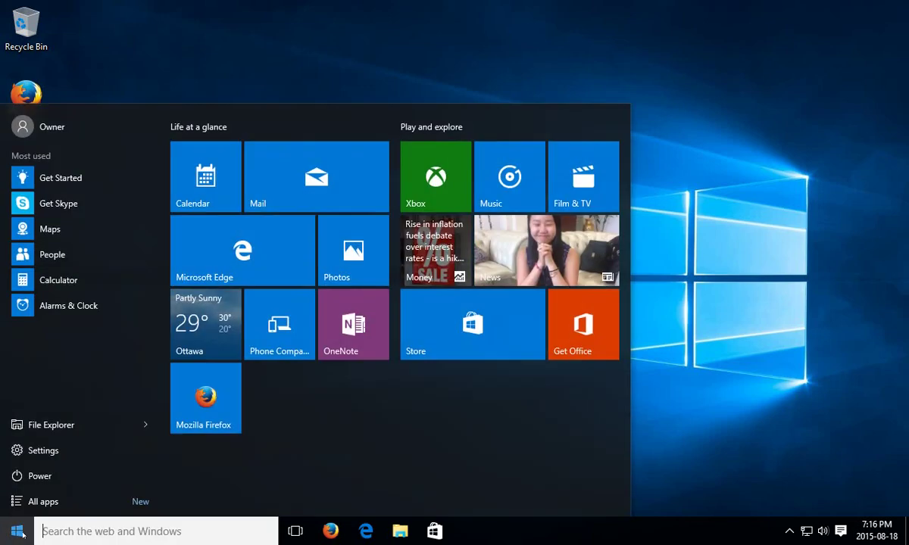
click(42, 452)
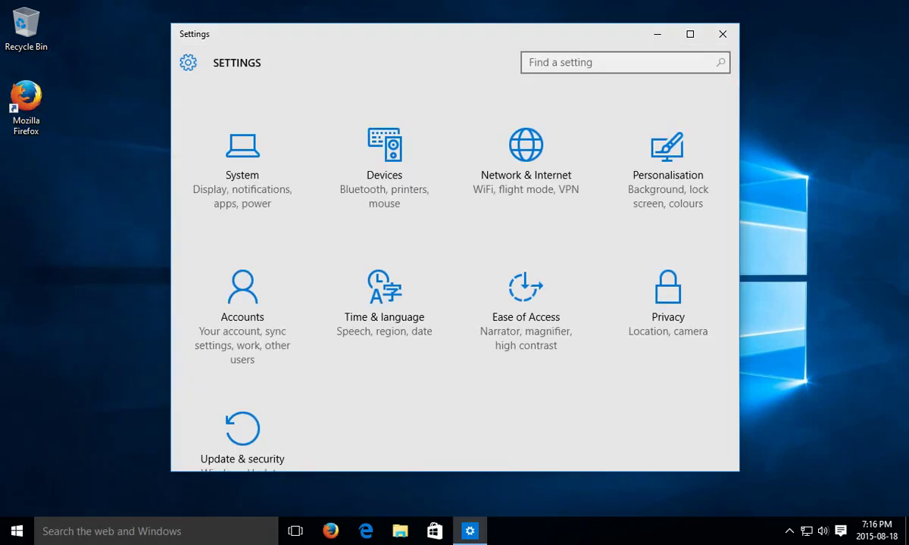
click(238, 432)
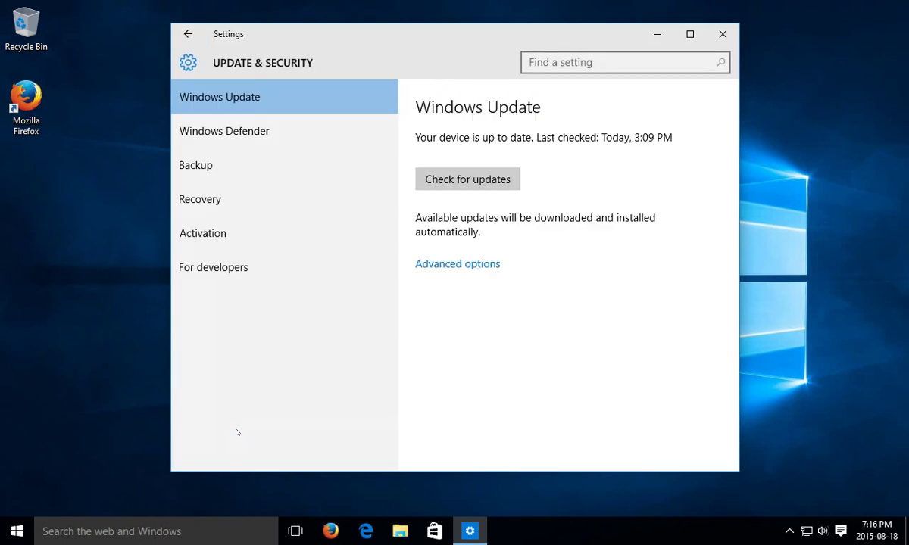
click(225, 131)
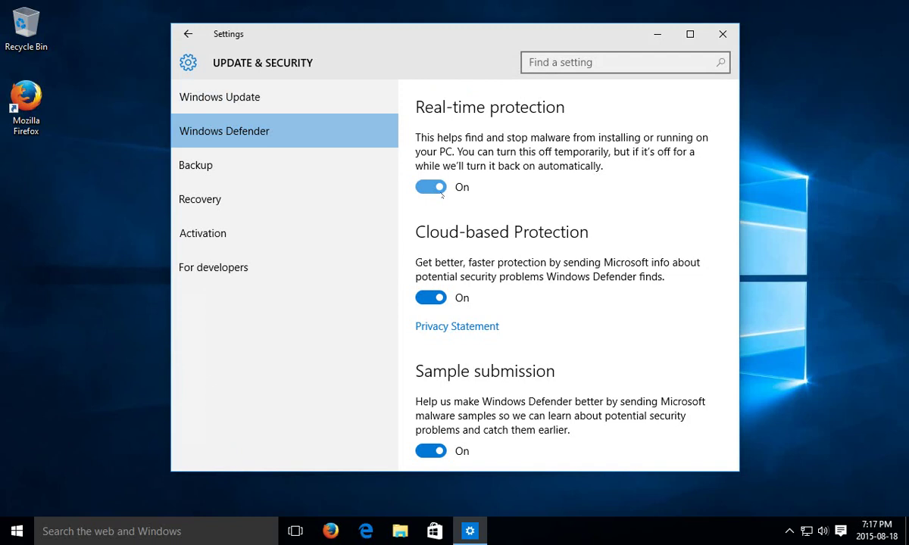
click(722, 34)
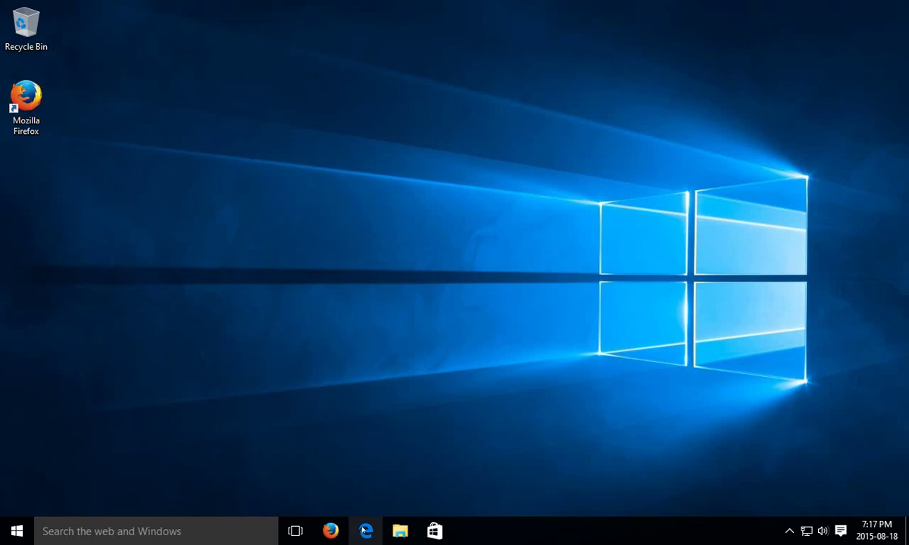
click(364, 531)
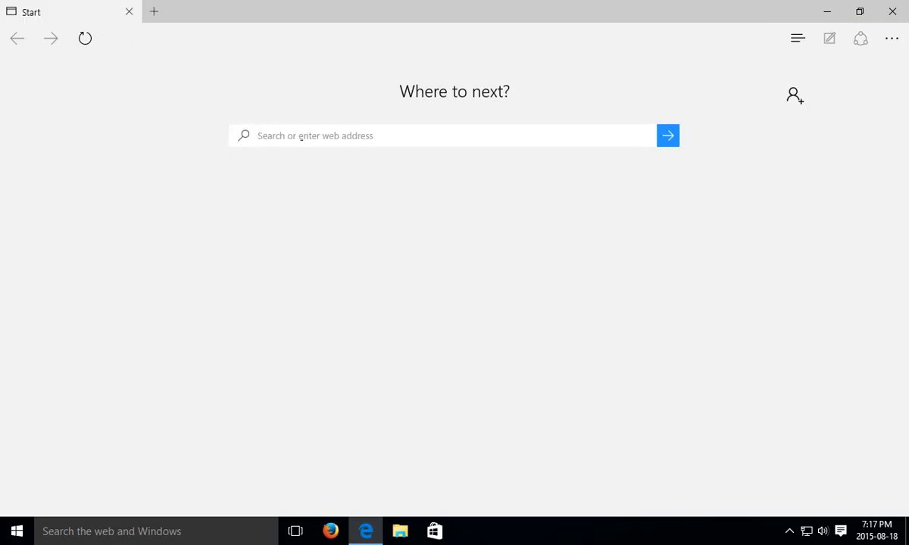
text(bitdefender free)
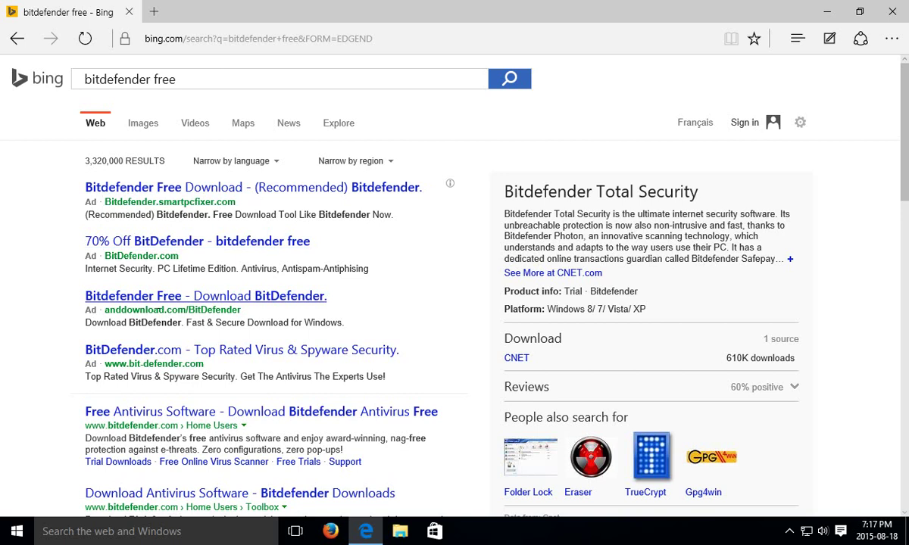
scroll(159, 309, down, 2)
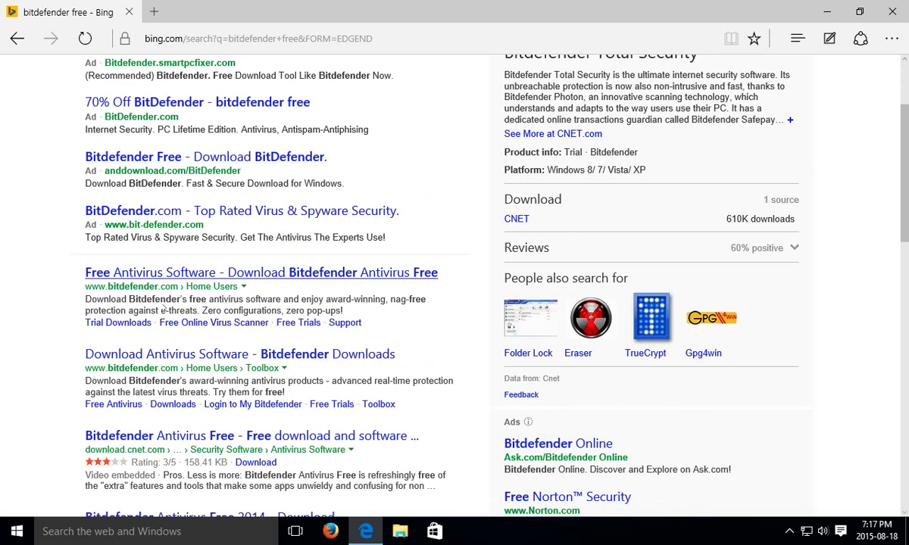
scroll(228, 284, down, 1)
scroll(233, 292, down, 1)
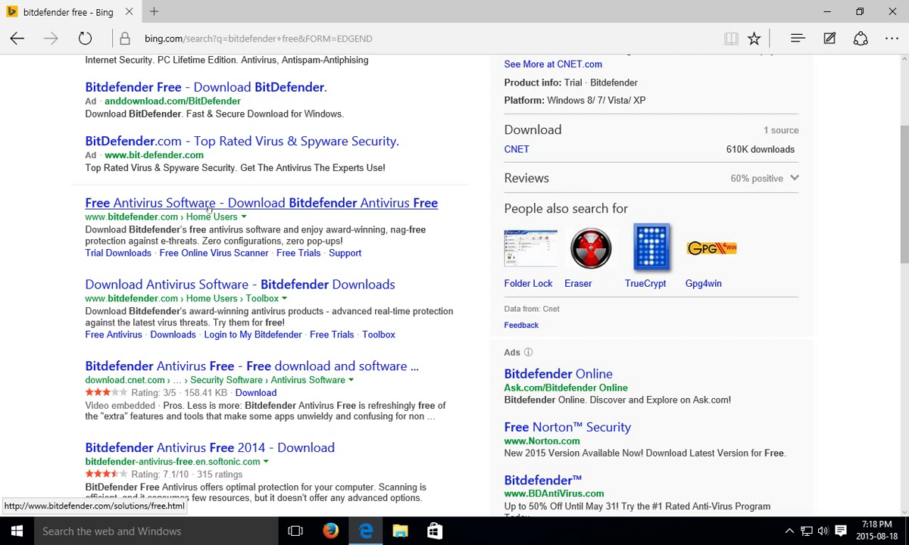
scroll(208, 208, up, 3)
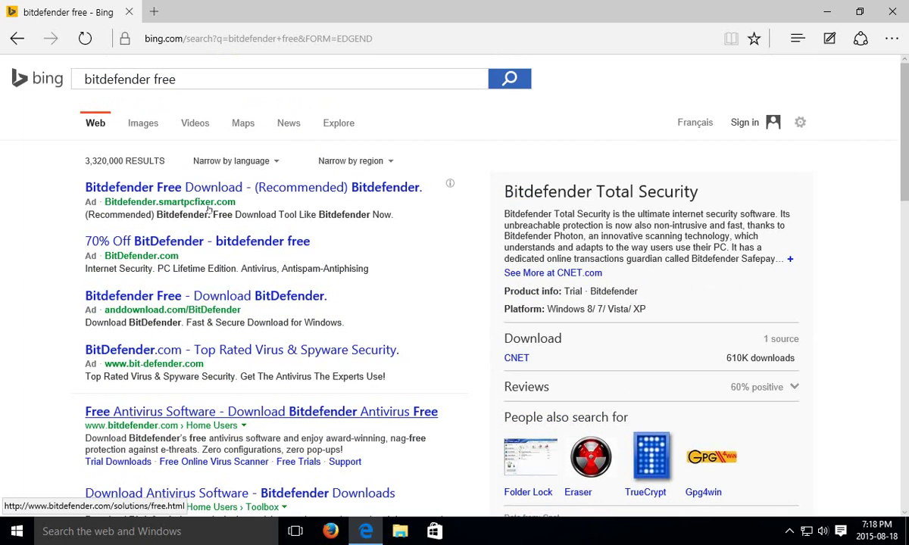
scroll(209, 208, down, 3)
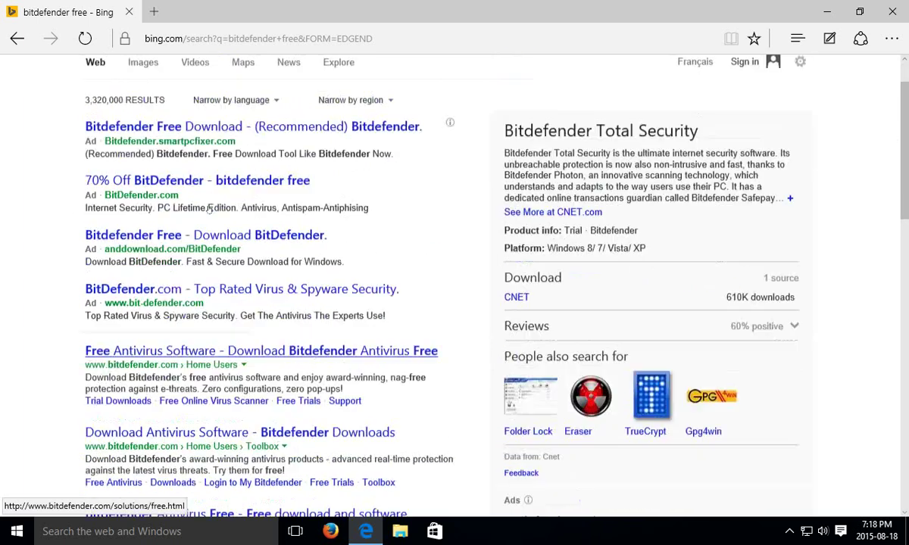
click(208, 203)
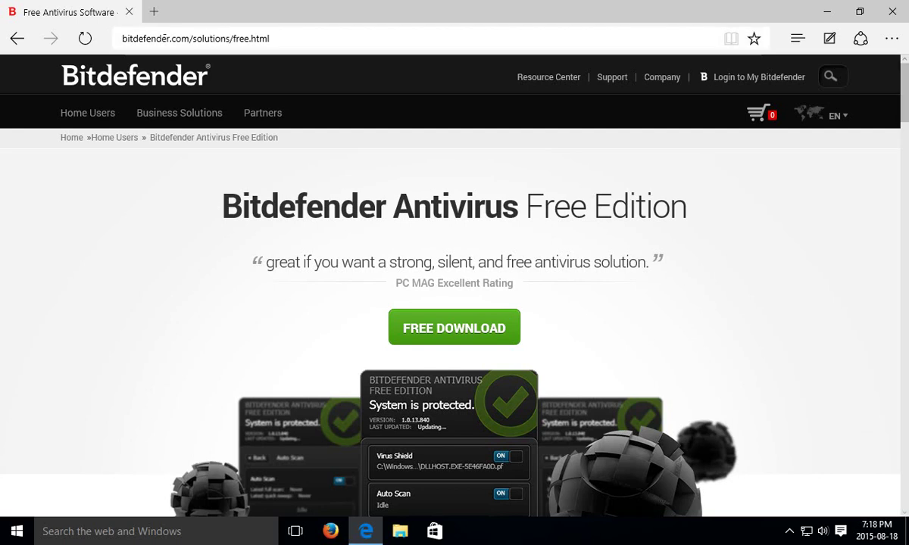
Copy the web address of the Bitdefender Antivirus Free Edition page.
click(289, 37)
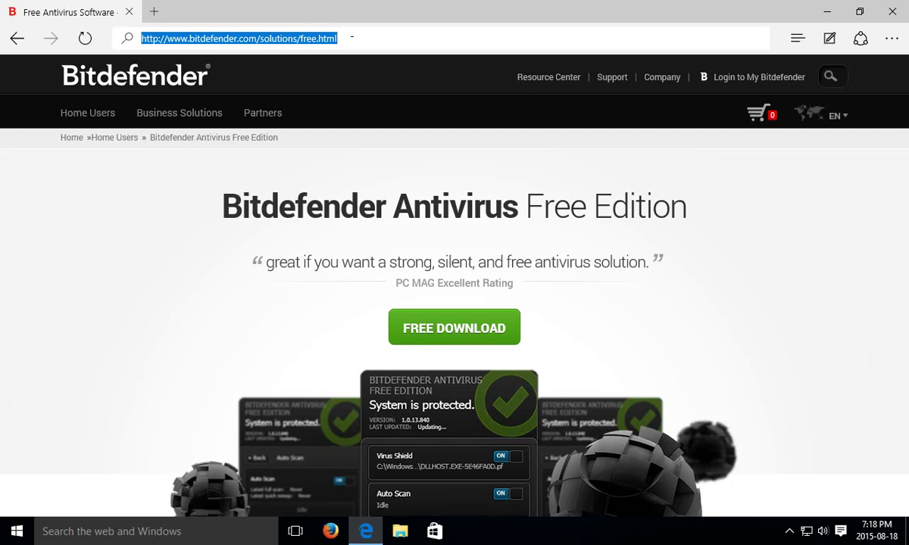
right_click(303, 38)
click(309, 85)
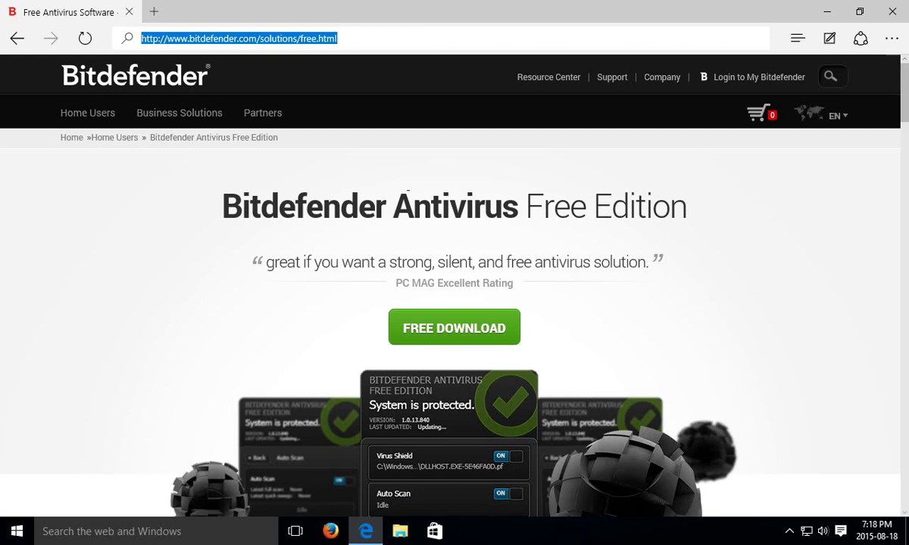
Download the free edition installer Antivirus_Free_Edition.exe, run it and allow it to make changes to the PC.
click(447, 330)
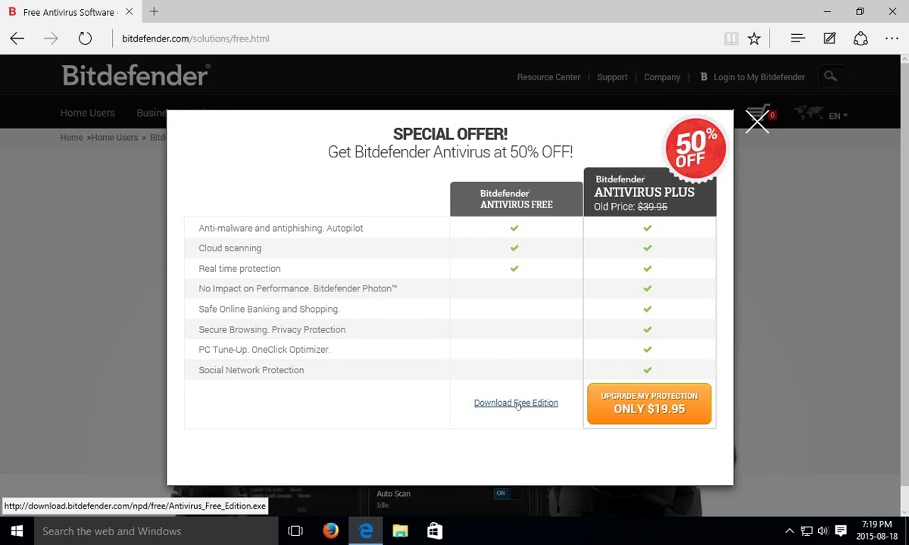
click(517, 404)
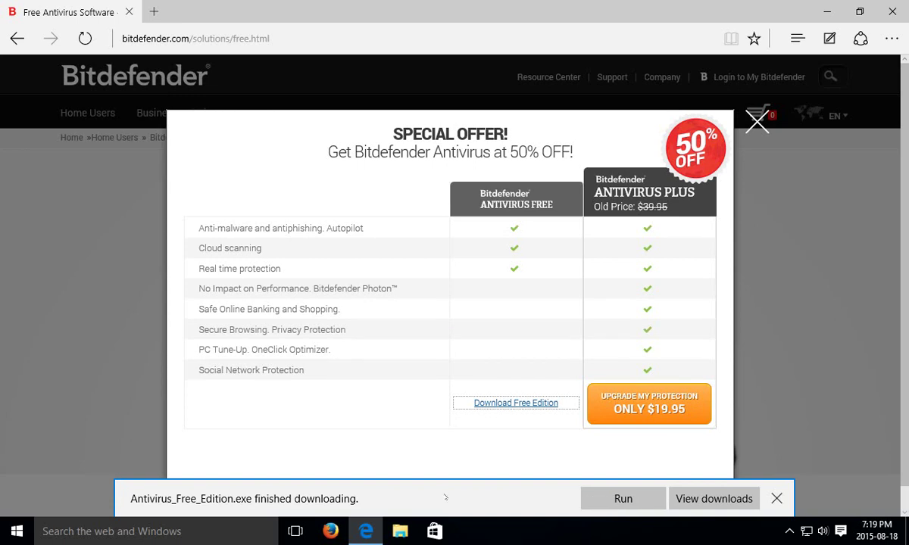
click(623, 499)
click(609, 503)
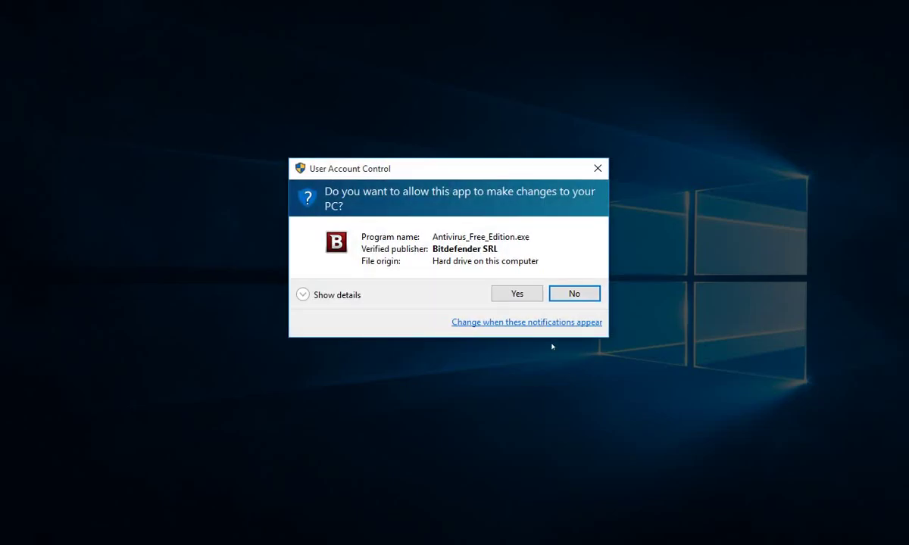
click(512, 294)
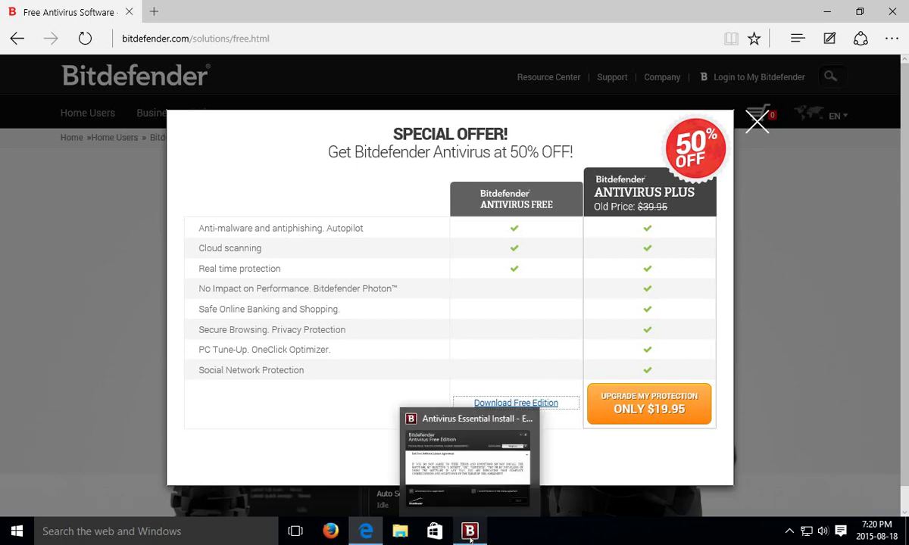
Check the Bitdefender installer window, then dismiss the special offer and close the web browser.
click(469, 533)
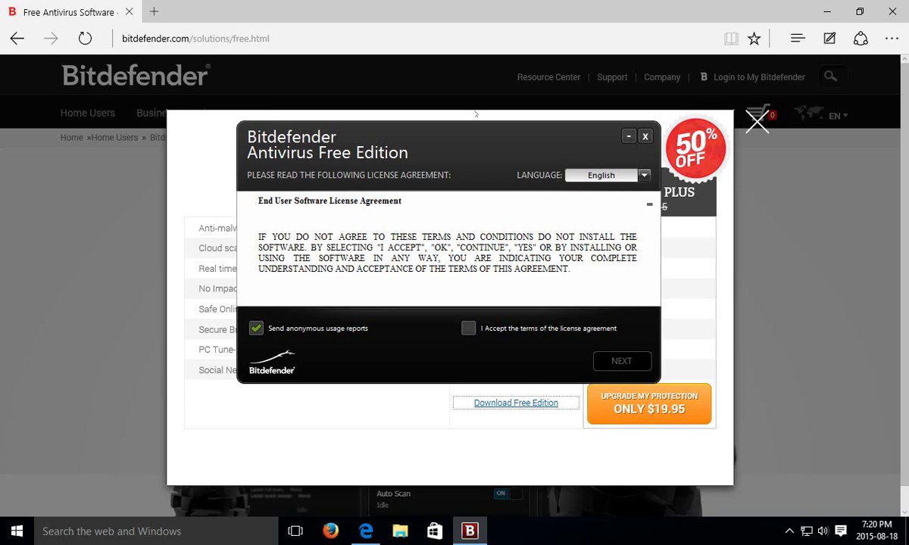
click(756, 123)
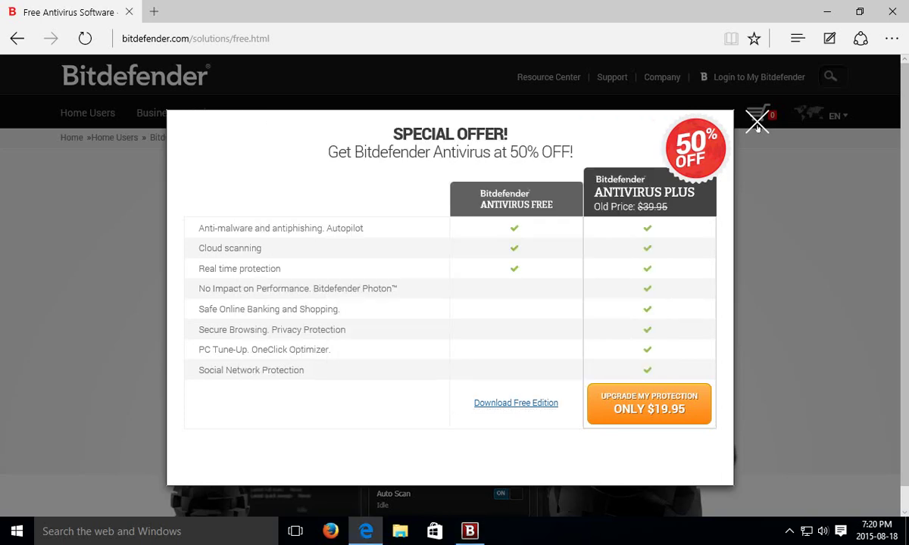
click(756, 124)
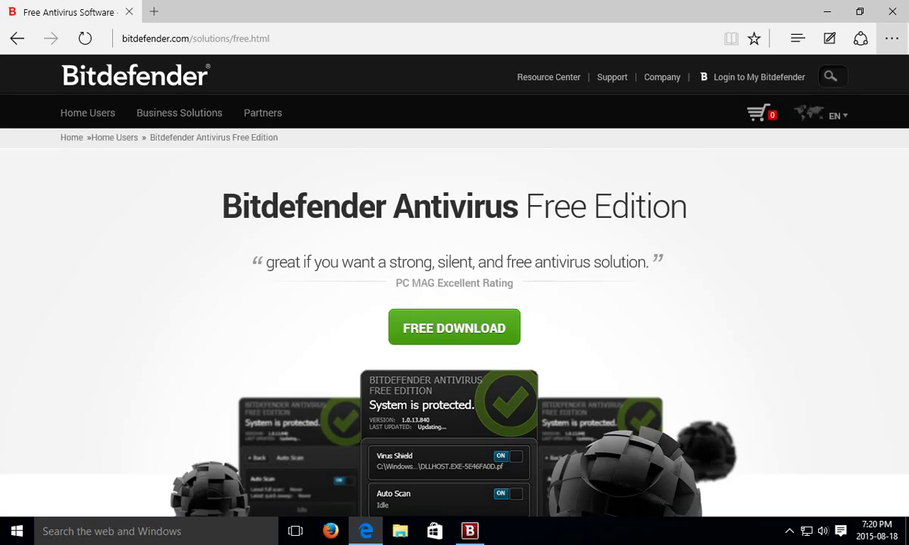
click(892, 14)
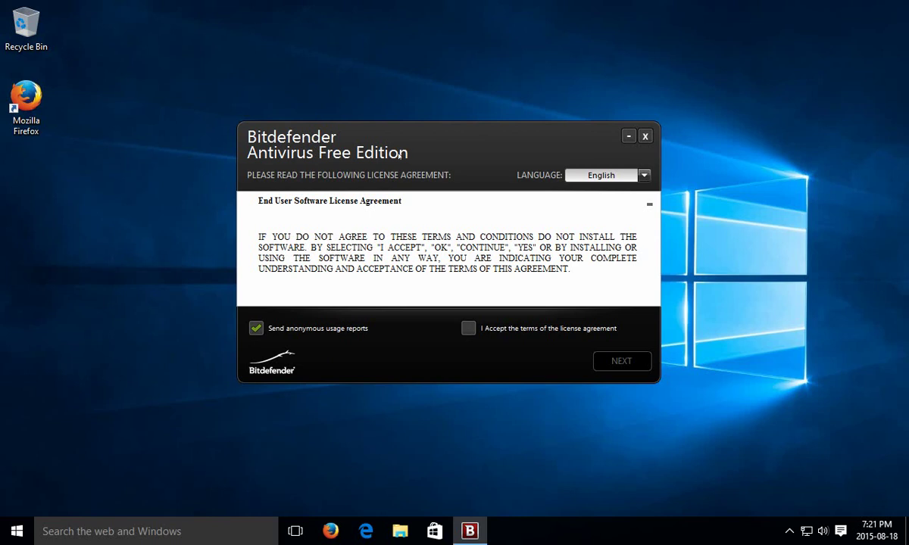
Accept the license agreement, turn off sending anonymous usage reports and continue to the installation options.
click(468, 328)
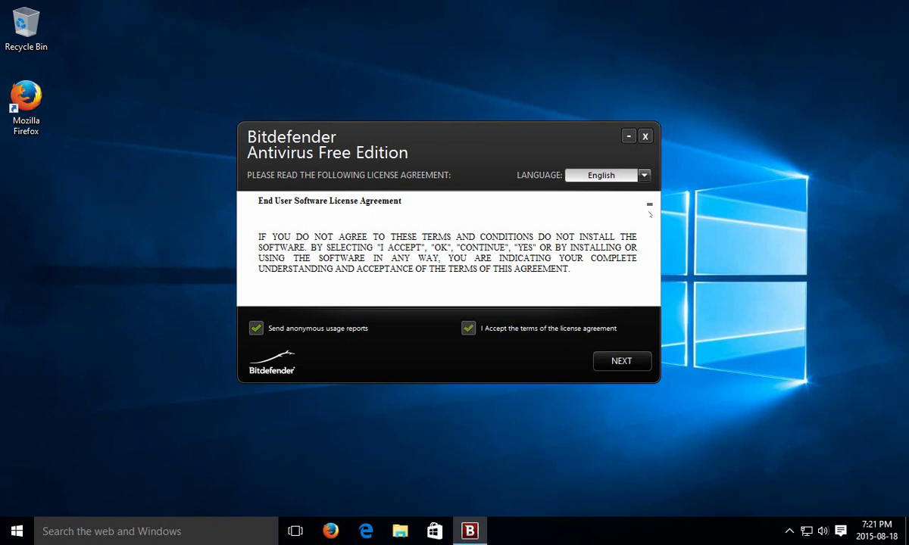
scroll(648, 214, down, 15)
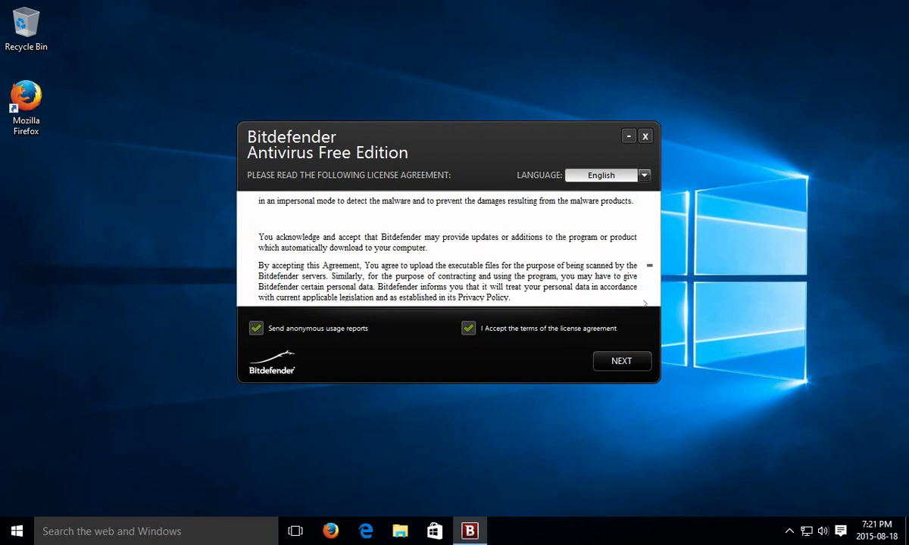
click(256, 328)
click(633, 365)
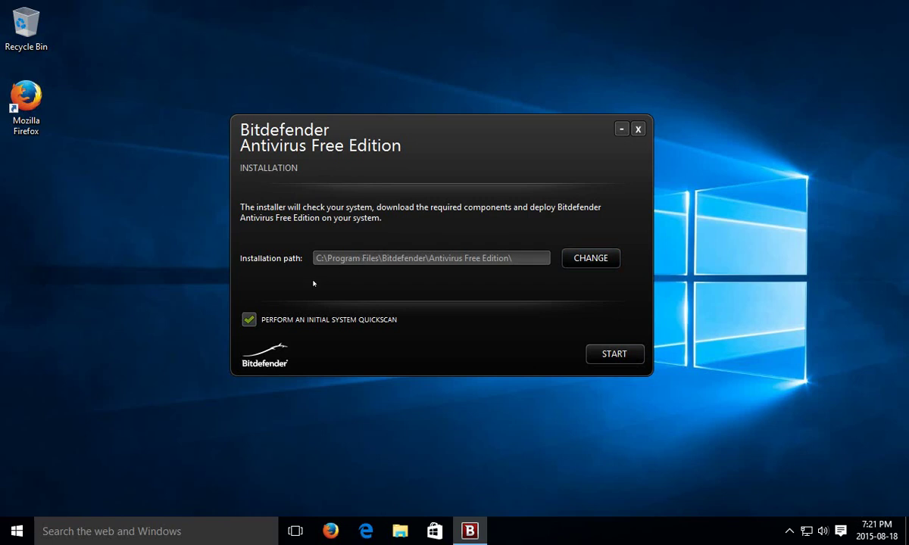
Install Bitdefender in the default folder without the initial system quickscan, dismiss the virus protection notification and finish the installer.
click(249, 320)
click(614, 355)
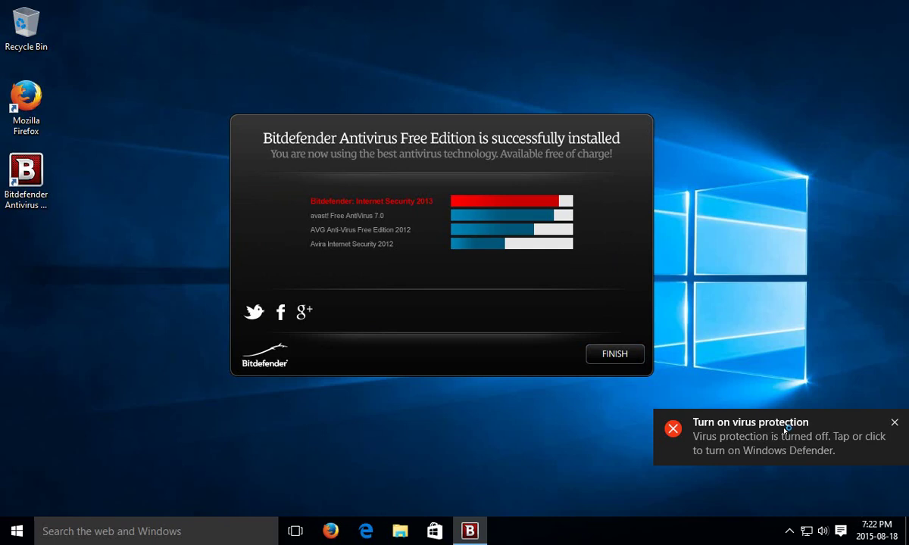
click(894, 424)
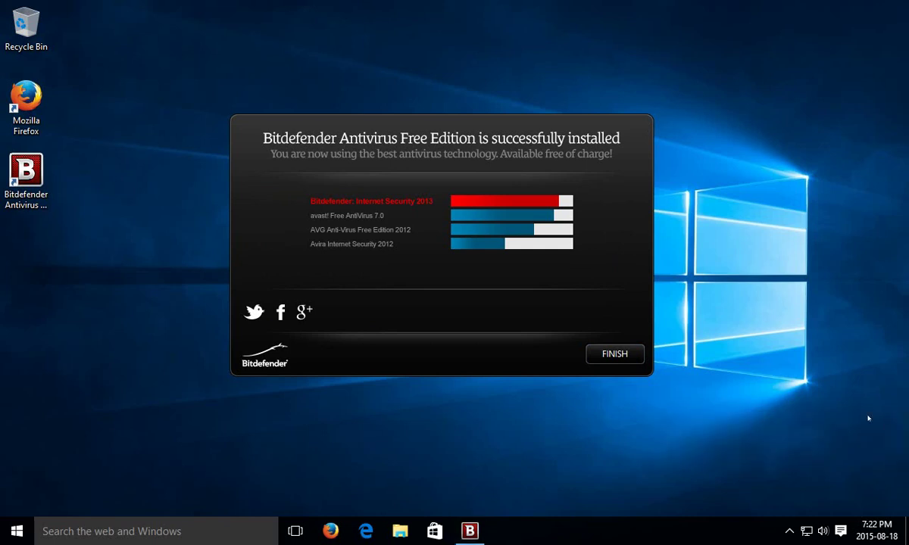
click(611, 355)
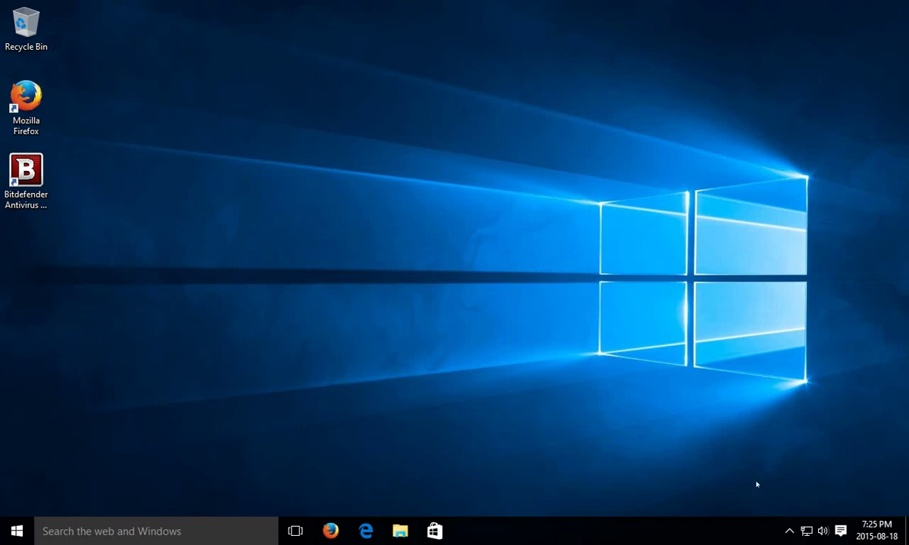
Open Bitdefender from the hidden notification icons, view the form for creating a MyBitdefender account and return to the sign-in page.
click(789, 531)
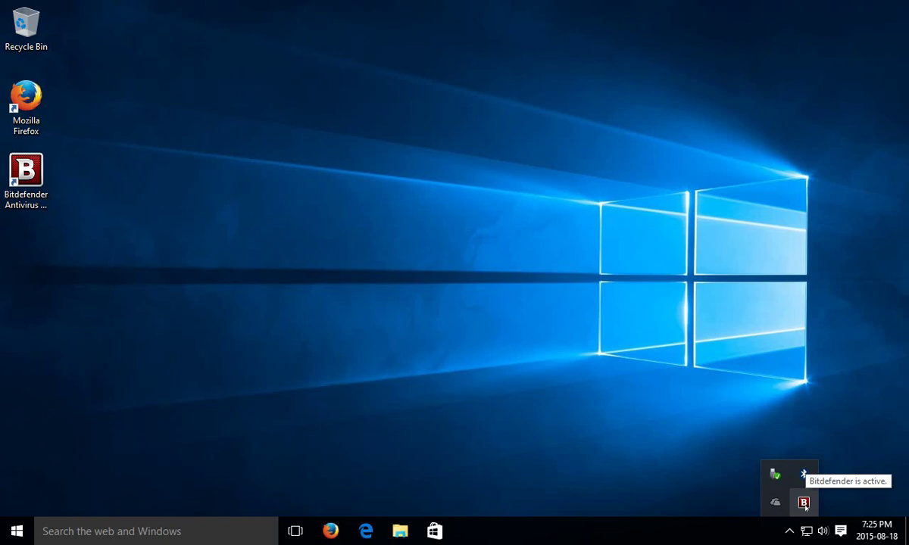
click(803, 503)
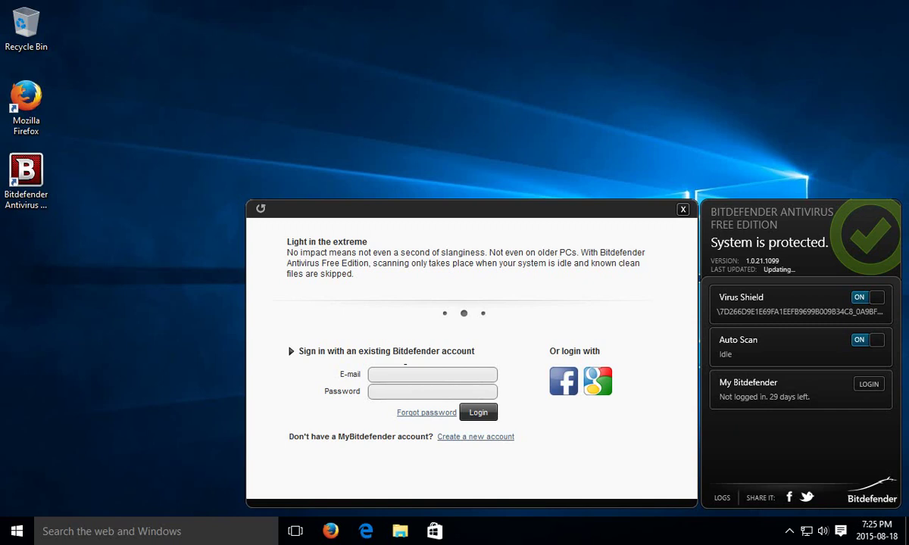
click(473, 437)
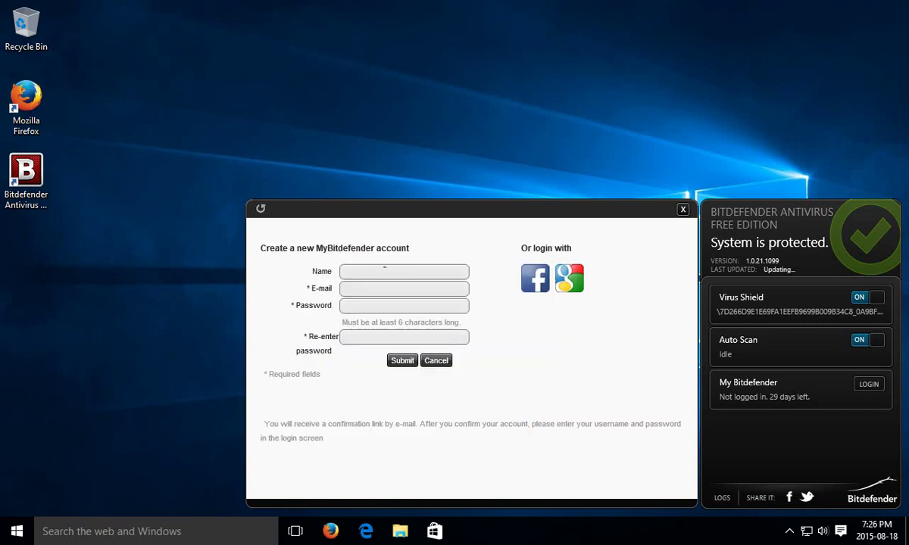
click(385, 270)
click(260, 210)
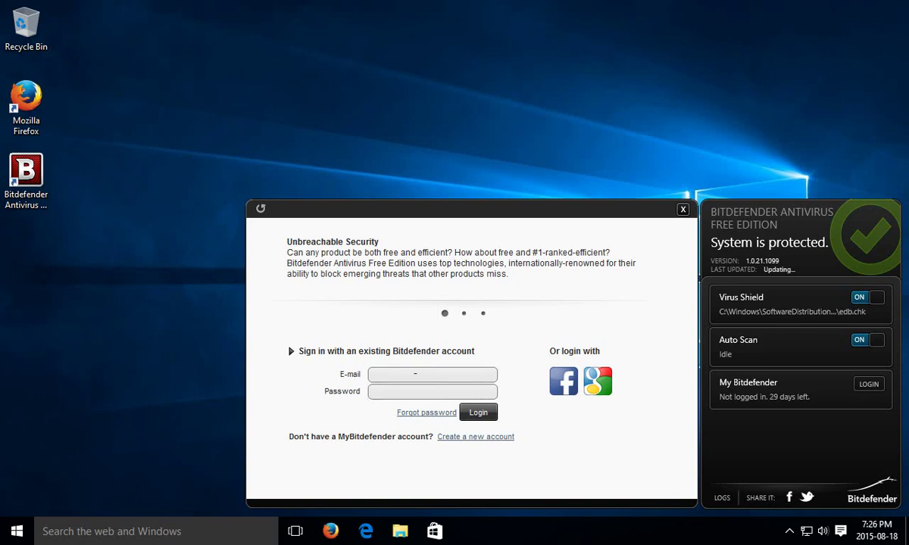